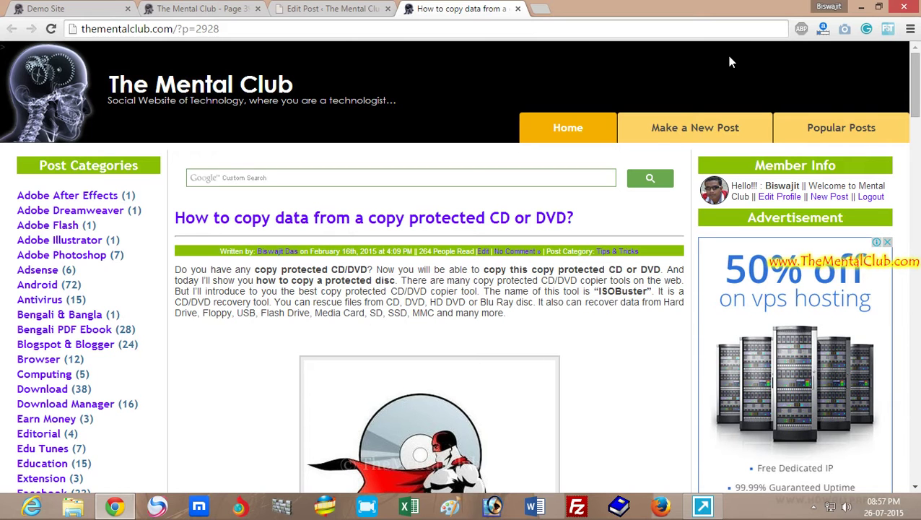
# Step: Read the article on copying data from a copy-protected CD or DVD, covering IsoBuster's prices, features and installation instructions
pyautogui.moveTo(915, 104); pyautogui.dragTo(918, 171)
pyautogui.scroll(6, 625, 285)
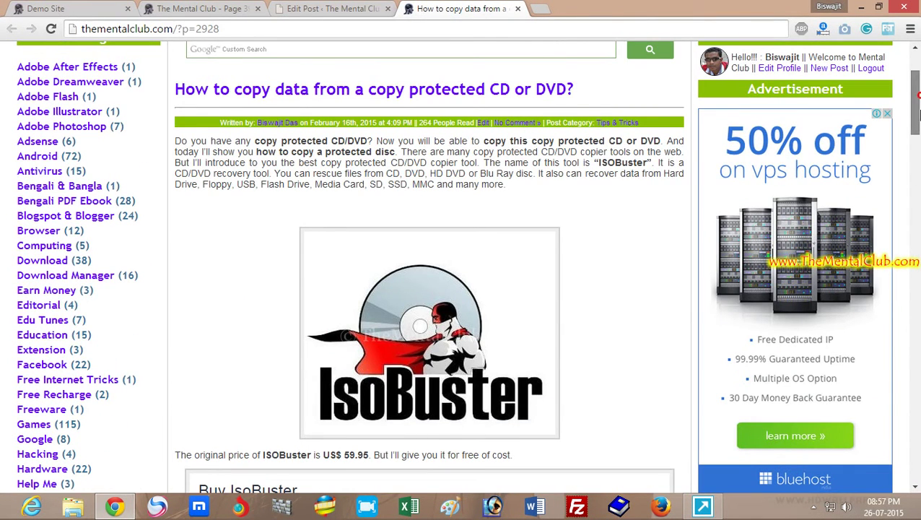
pyautogui.moveTo(918, 107); pyautogui.dragTo(917, 105)
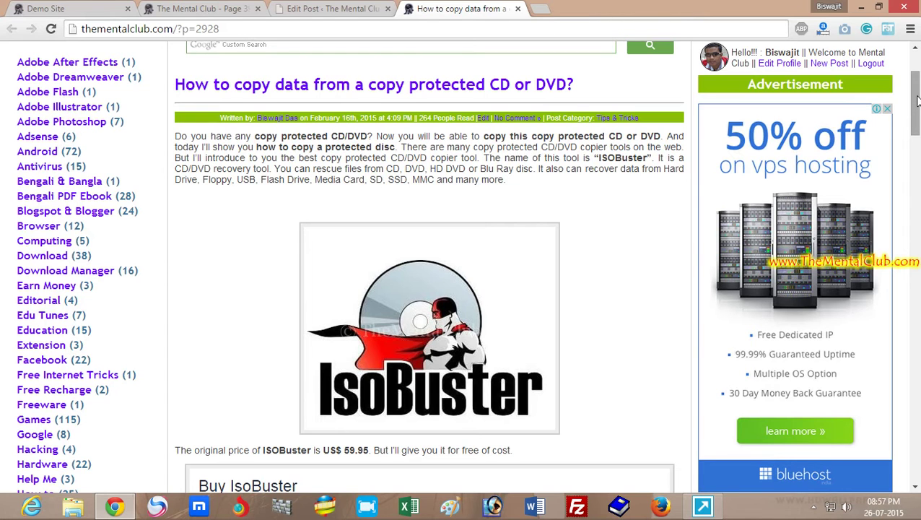
pyautogui.moveTo(917, 101); pyautogui.dragTo(918, 217)
pyautogui.scroll(-3, 918, 213)
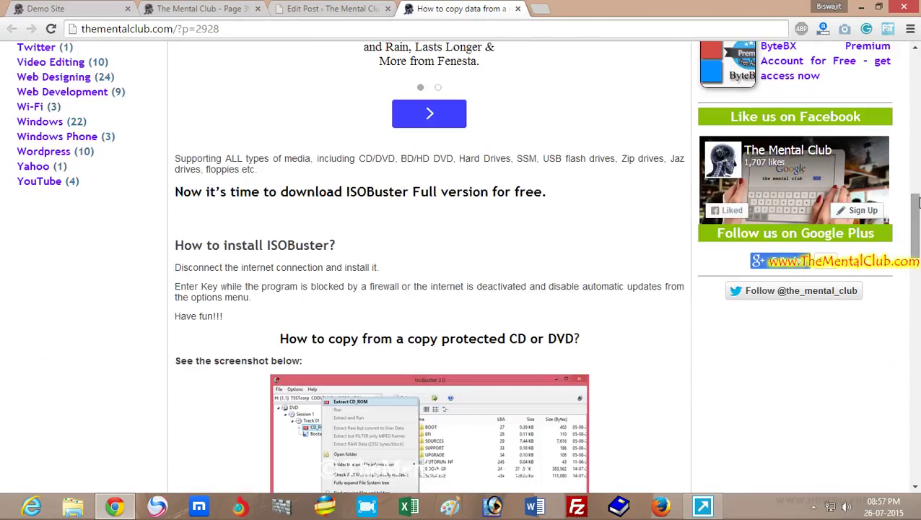
pyautogui.scroll(5, 918, 198)
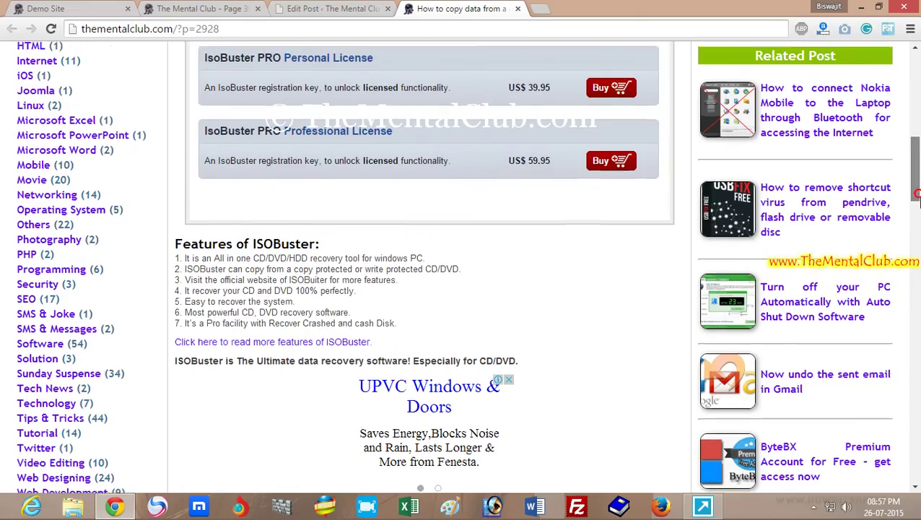
pyautogui.scroll(-5, 918, 227)
pyautogui.scroll(-3, 918, 235)
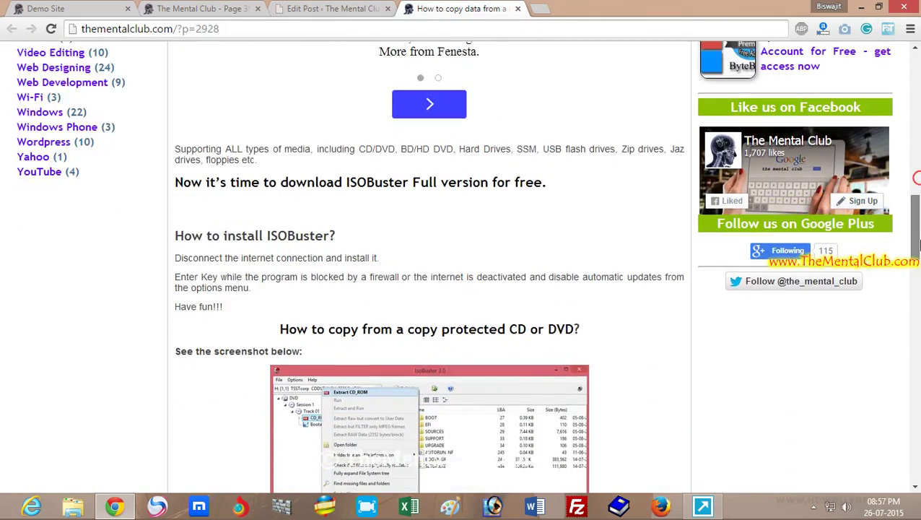
pyautogui.scroll(3, 918, 228)
pyautogui.moveTo(919, 228); pyautogui.dragTo(918, 168)
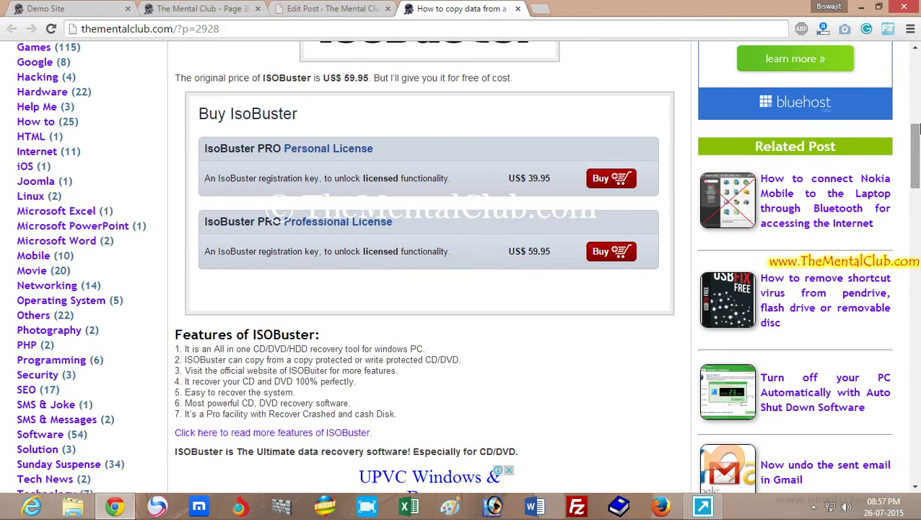
pyautogui.scroll(9, 570, 258)
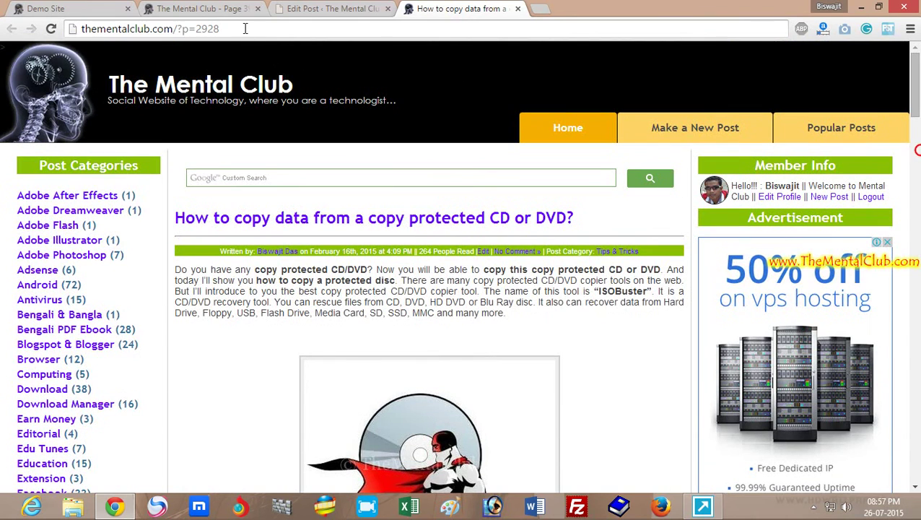
pyautogui.click(245, 28)
pyautogui.click(245, 28)
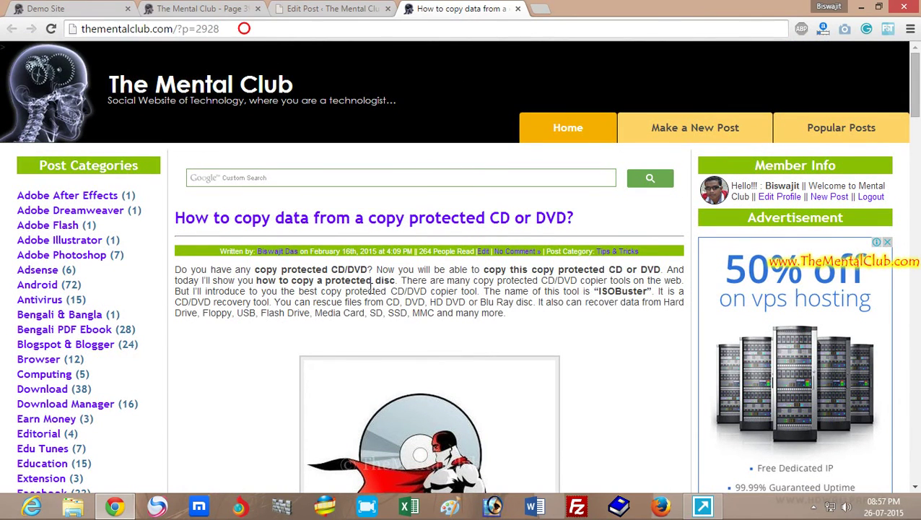
# Step: Minimize the browser, refresh the desktop and launch IsoBuster
pyautogui.click(862, 7)
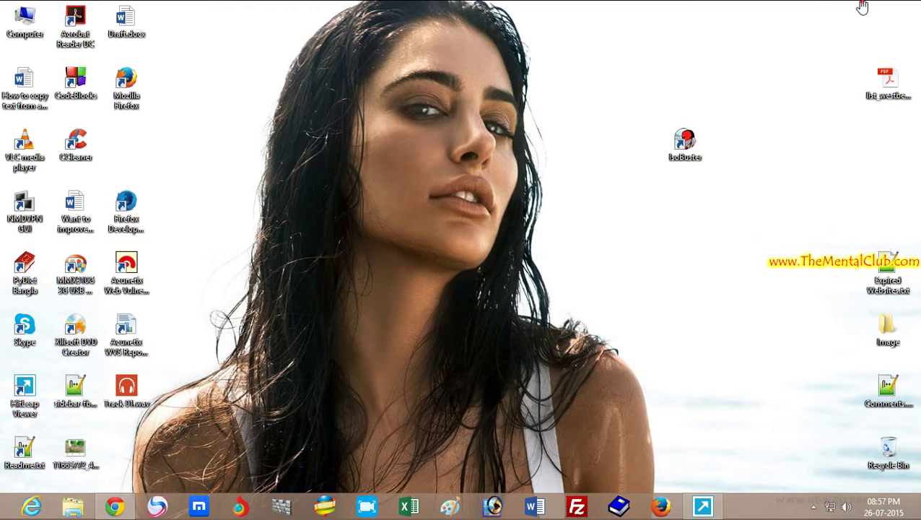
pyautogui.rightClick(615, 211)
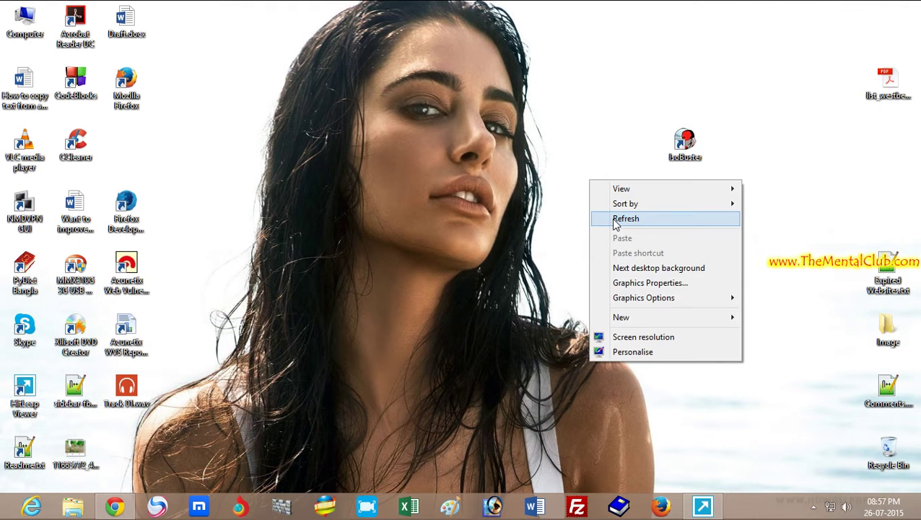
pyautogui.click(612, 217)
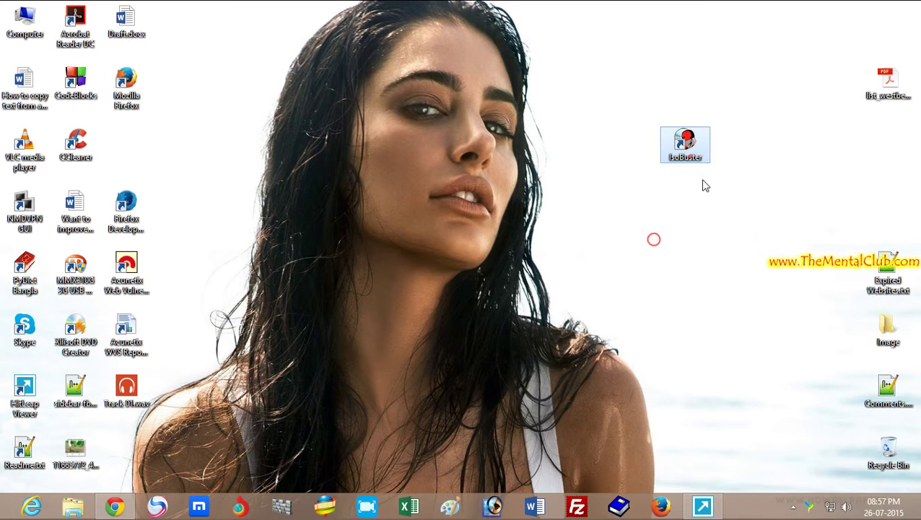
pyautogui.click(692, 156)
pyautogui.doubleClick(694, 155)
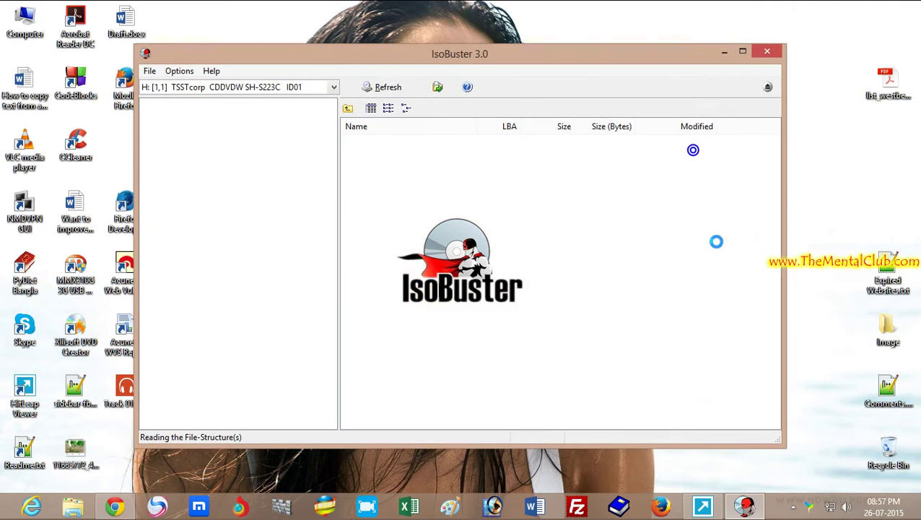
# Step: Open the Computer window, decline IsoBuster's online check prompt and select the DVD RW Drive (H:)
pyautogui.doubleClick(24, 25)
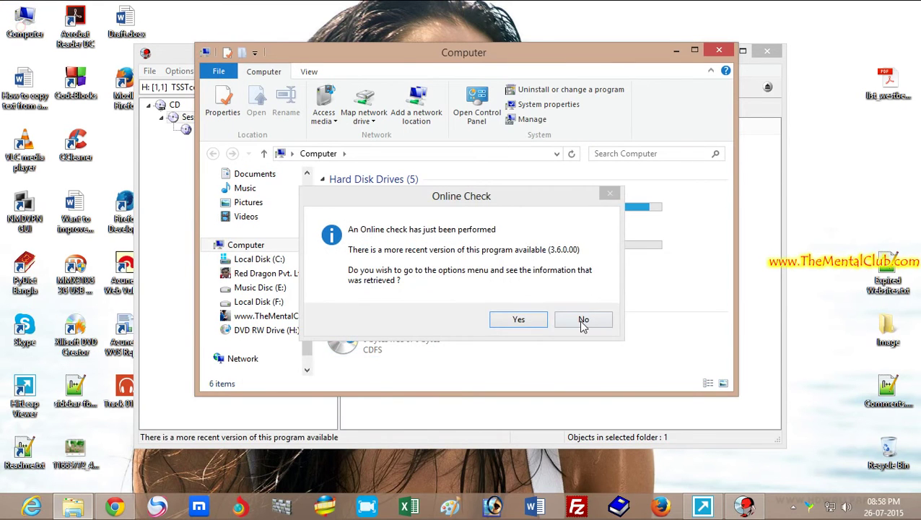
pyautogui.click(580, 322)
pyautogui.click(403, 344)
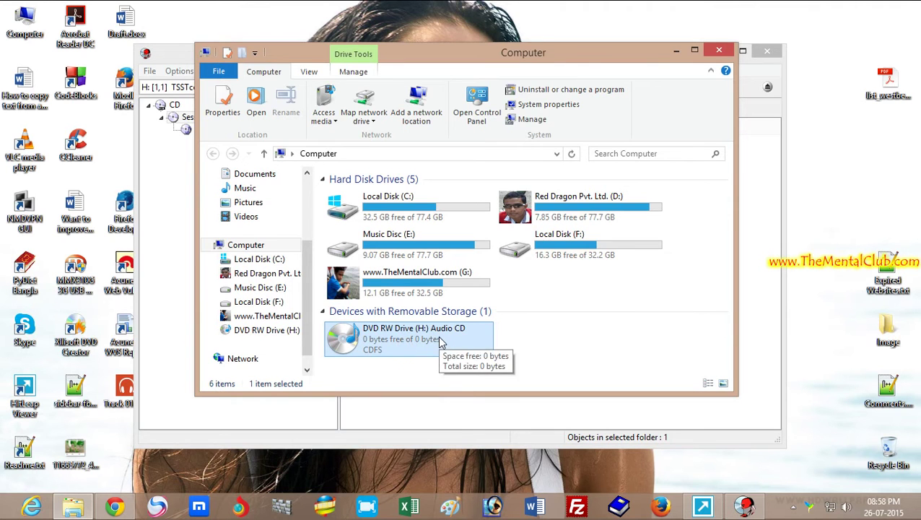
pyautogui.rightClick(441, 341)
pyautogui.press('Escape')
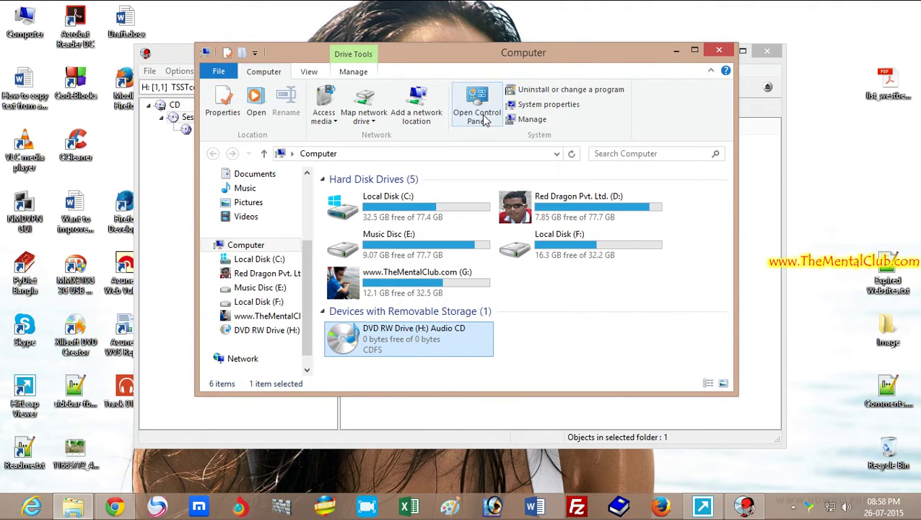
pyautogui.click(482, 115)
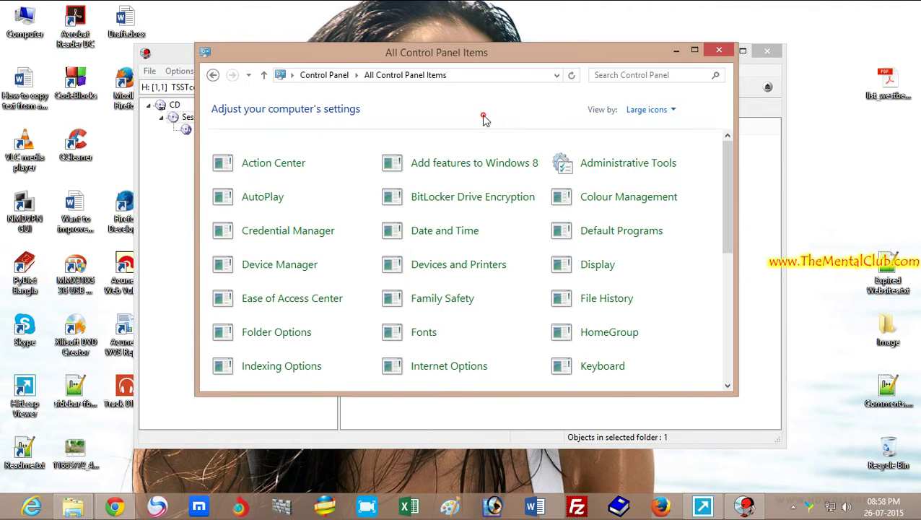
pyautogui.click(213, 75)
pyautogui.rightClick(452, 337)
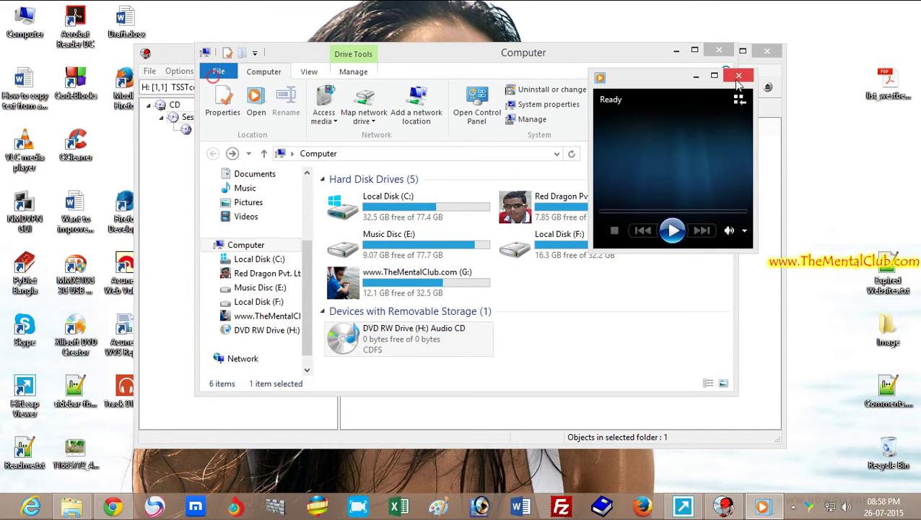
pyautogui.click(738, 77)
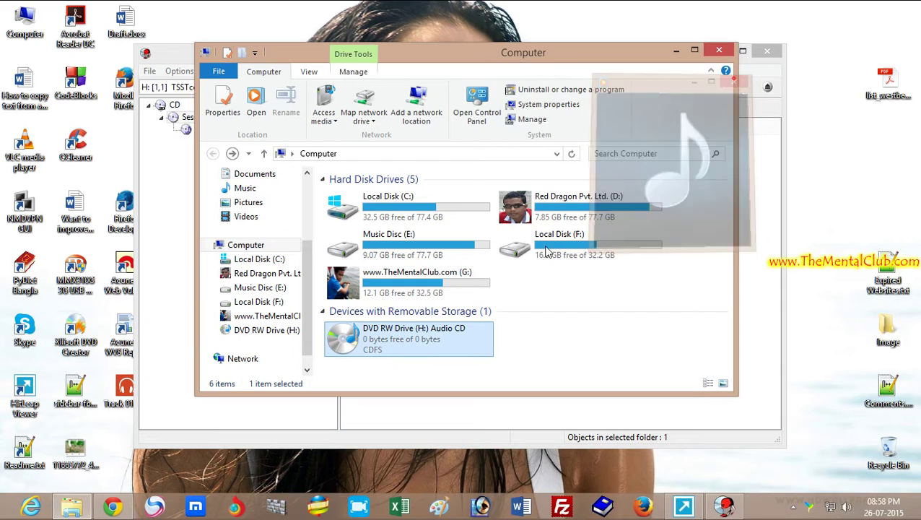
# Step: Open the DVD RW Drive (H:) in a new window and select Track01.cda
pyautogui.rightClick(429, 339)
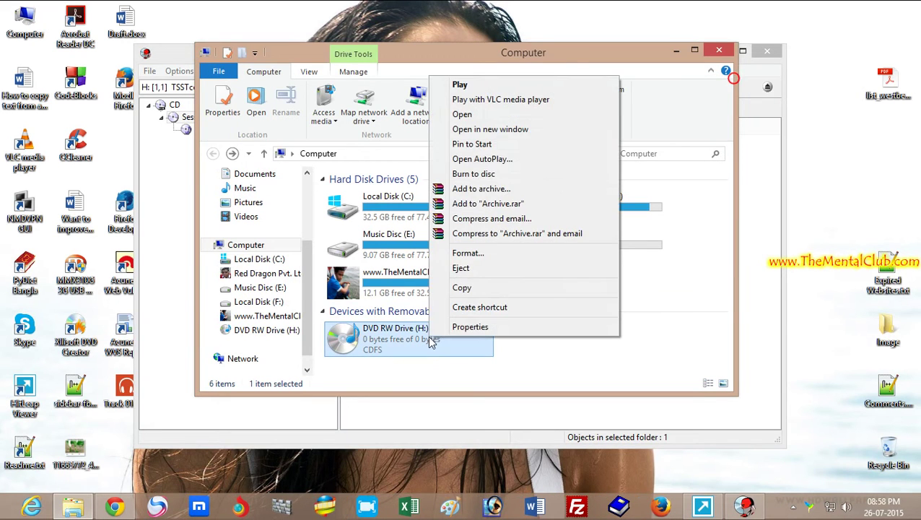
pyautogui.click(494, 132)
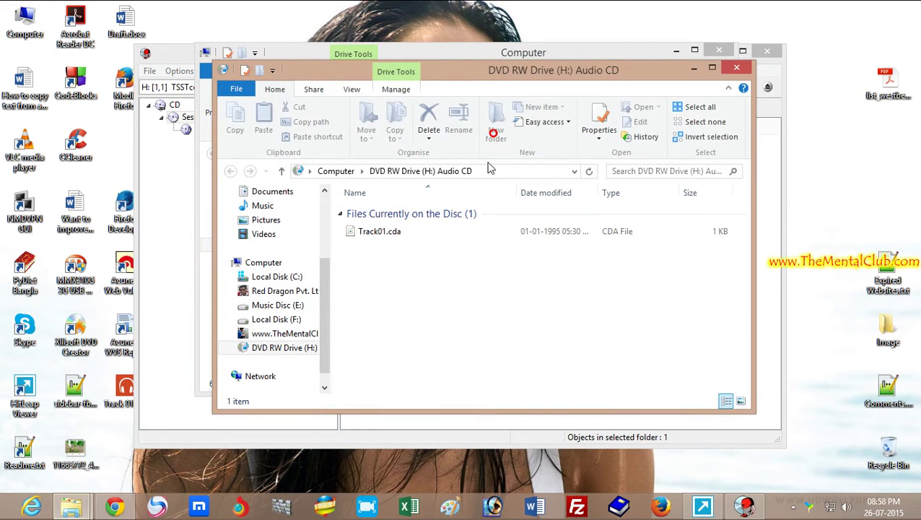
pyautogui.click(392, 238)
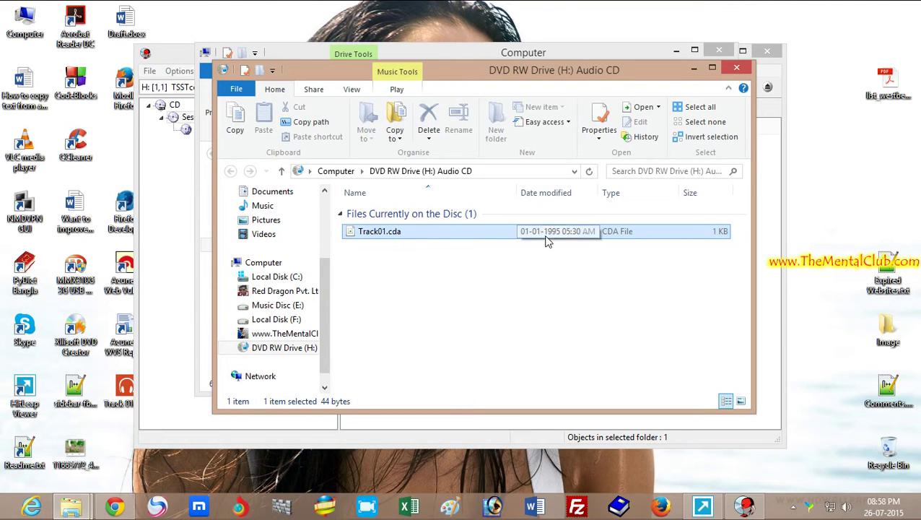
# Step: Check the size on disk in the properties of Track01.cda, then close the properties and the disc window
pyautogui.rightClick(415, 240)
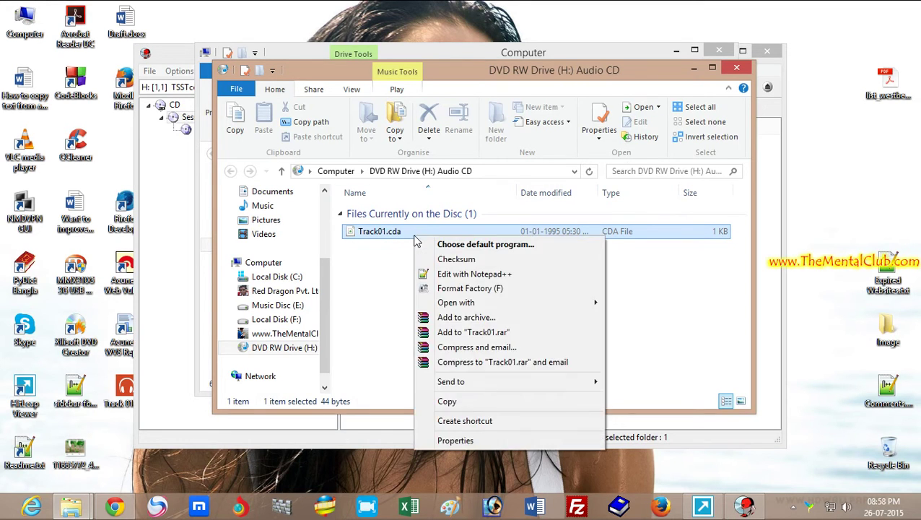
pyautogui.click(482, 437)
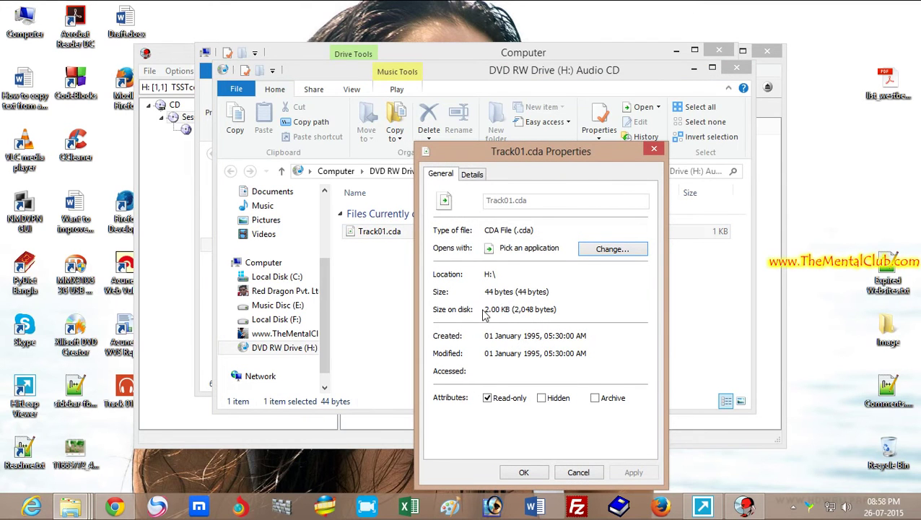
pyautogui.moveTo(483, 310); pyautogui.dragTo(531, 310)
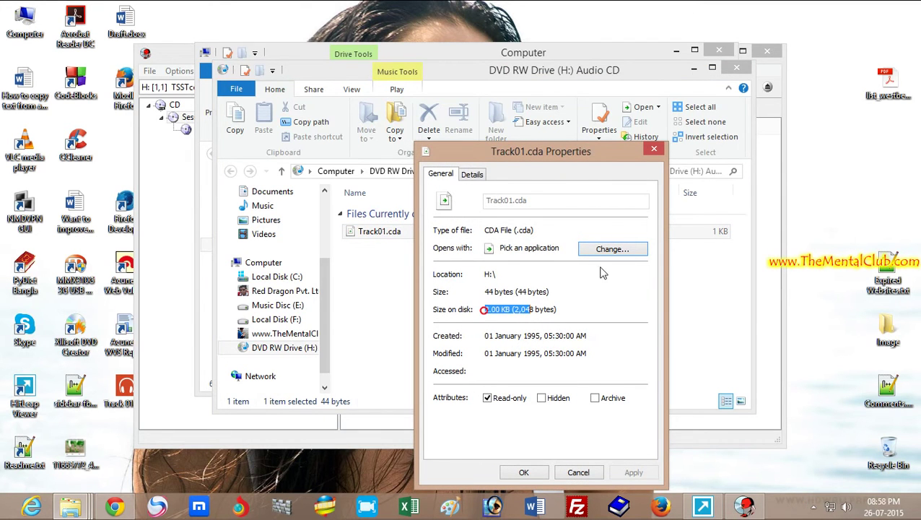
pyautogui.click(654, 152)
pyautogui.click(738, 67)
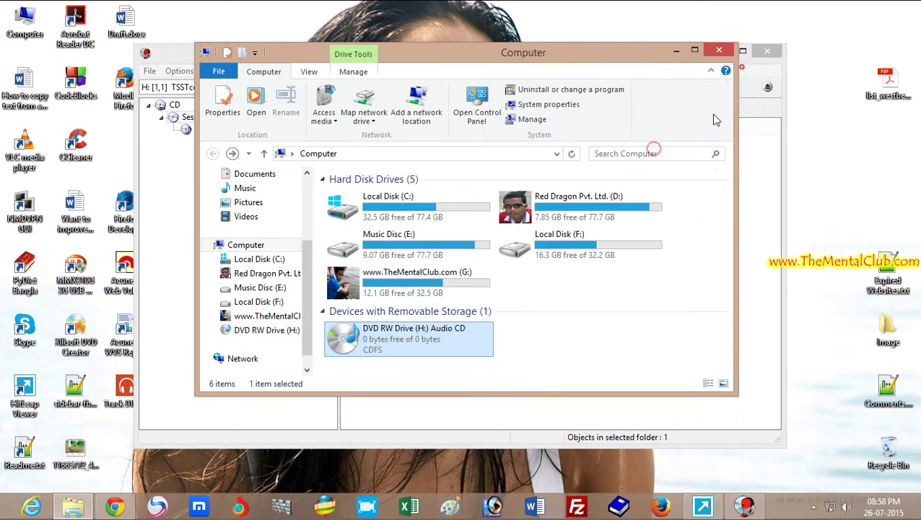
# Step: Minimize the Computer window to return to IsoBuster and move the IsoBuster window slightly upward
pyautogui.moveTo(589, 61)
pyautogui.mouseDown()
pyautogui.moveTo(623, 92)
pyautogui.moveTo(588, 63)
pyautogui.mouseUp()
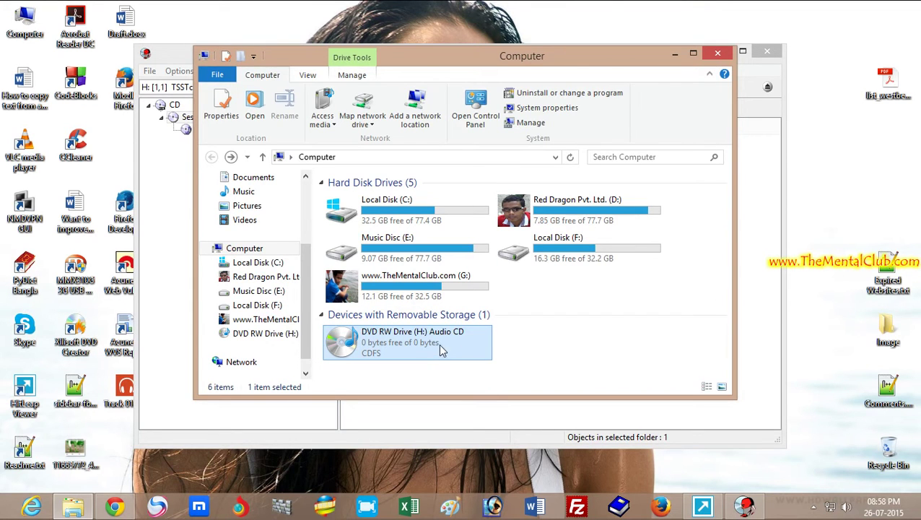
pyautogui.click(674, 54)
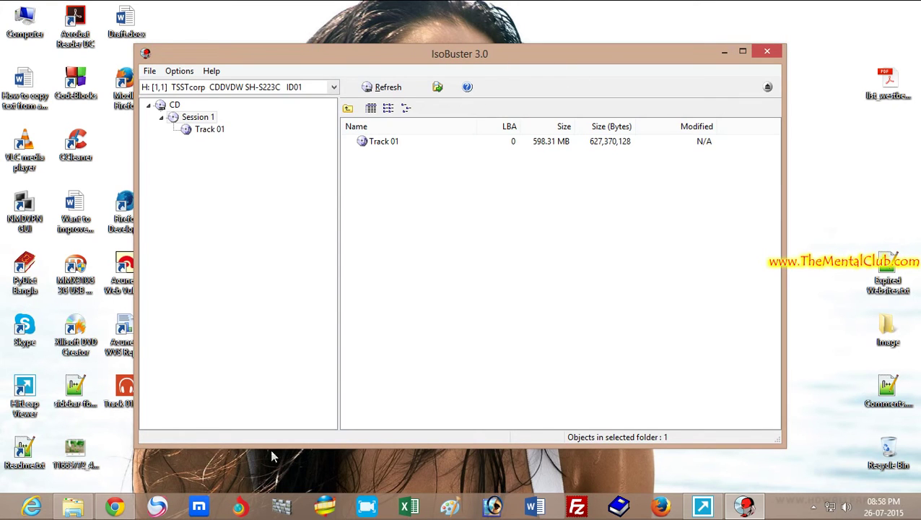
pyautogui.click(74, 508)
pyautogui.click(74, 507)
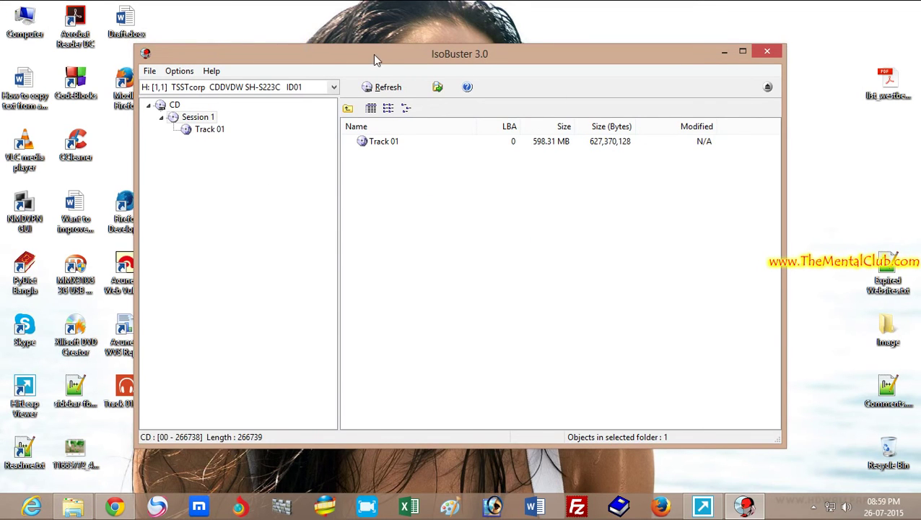
pyautogui.moveTo(372, 54); pyautogui.dragTo(374, 51)
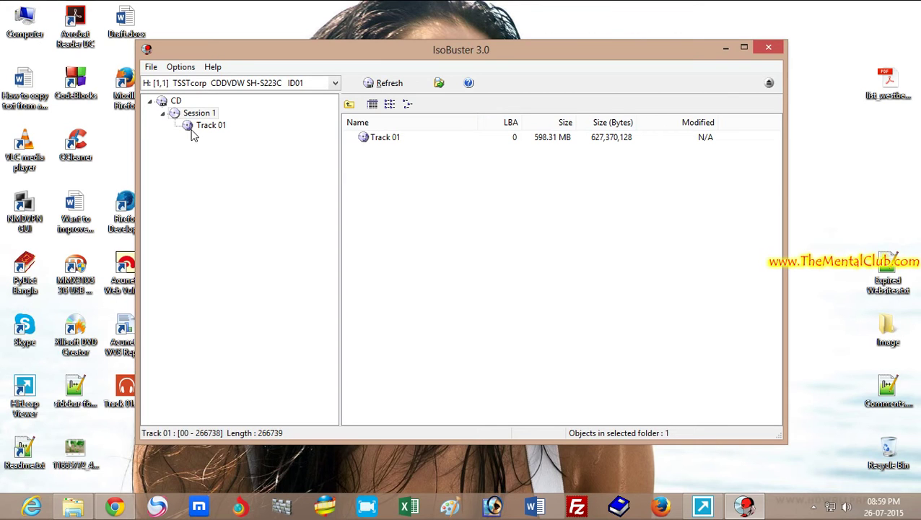
# Step: Collapse and re-expand the CD entry in the disc tree, and select Track 01 under Session 1
pyautogui.click(150, 101)
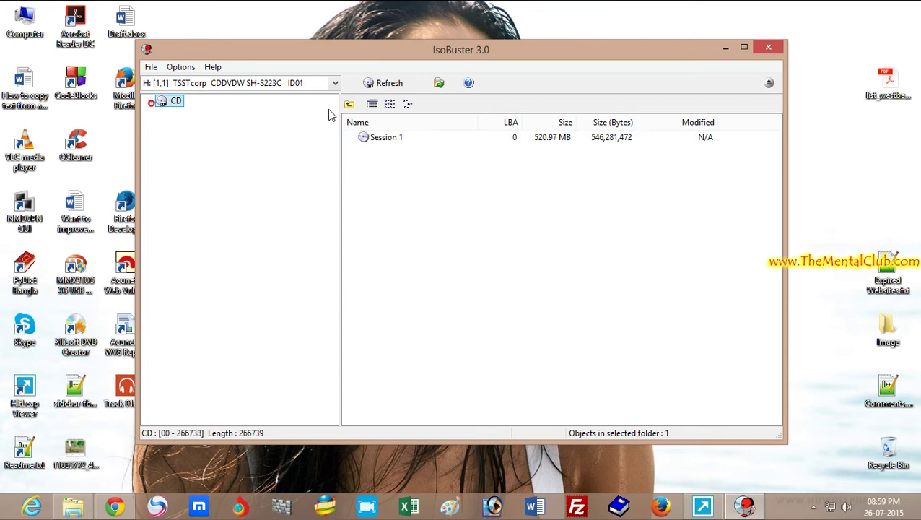
pyautogui.click(150, 103)
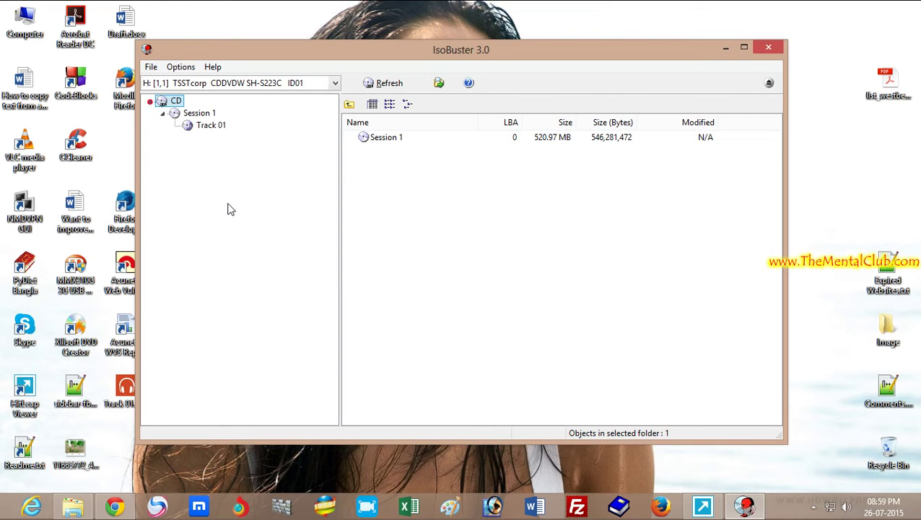
pyautogui.click(209, 127)
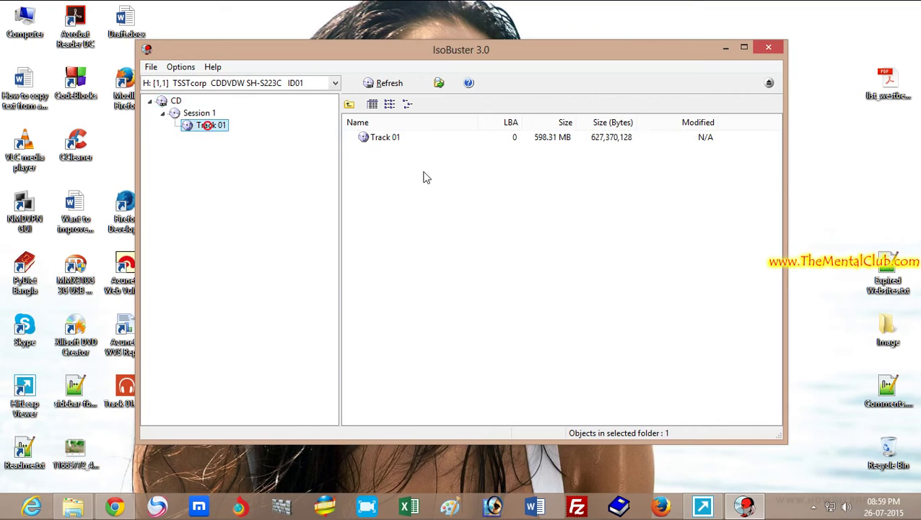
# Step: Select Track 01 in the file list and start extracting its audio to a Wave file (*.wav)
pyautogui.click(396, 137)
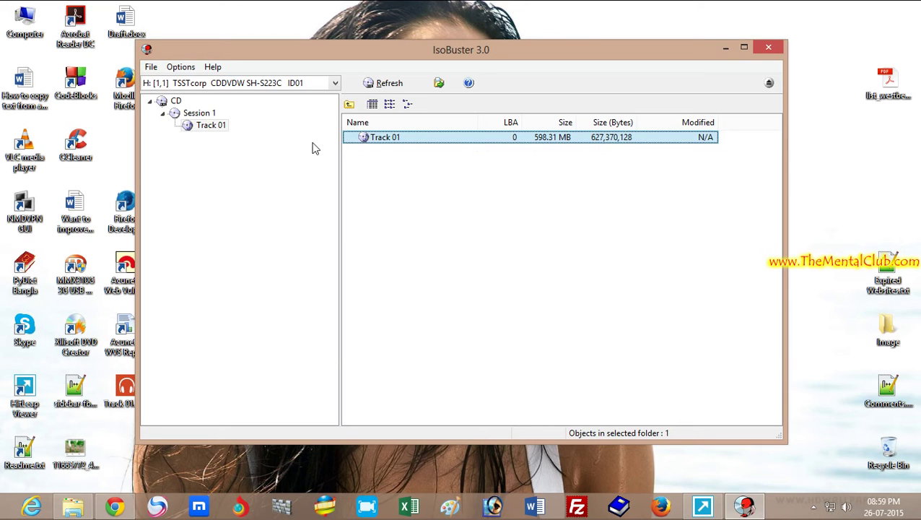
pyautogui.rightClick(415, 141)
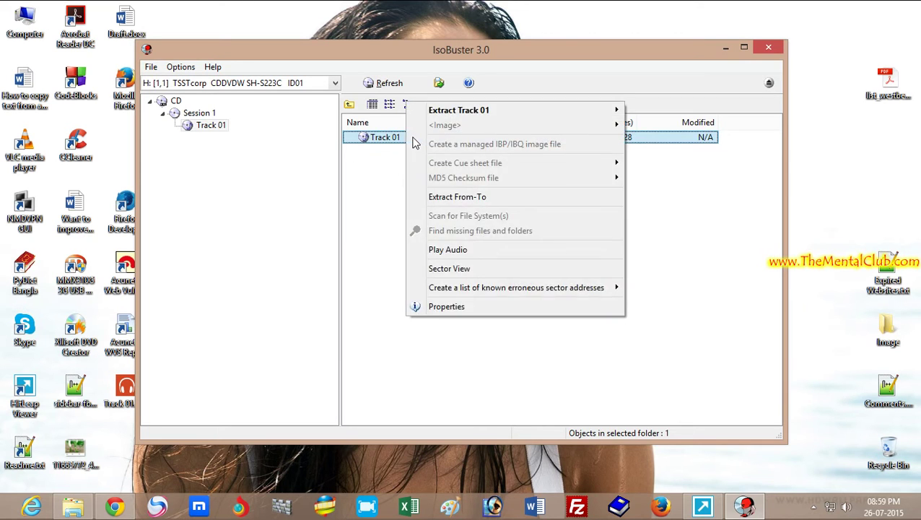
pyautogui.click(371, 166)
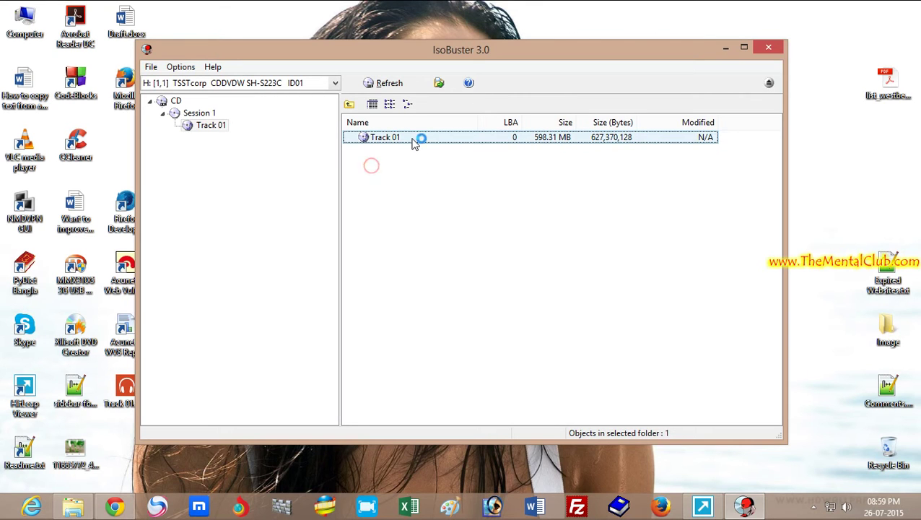
pyautogui.click(412, 139)
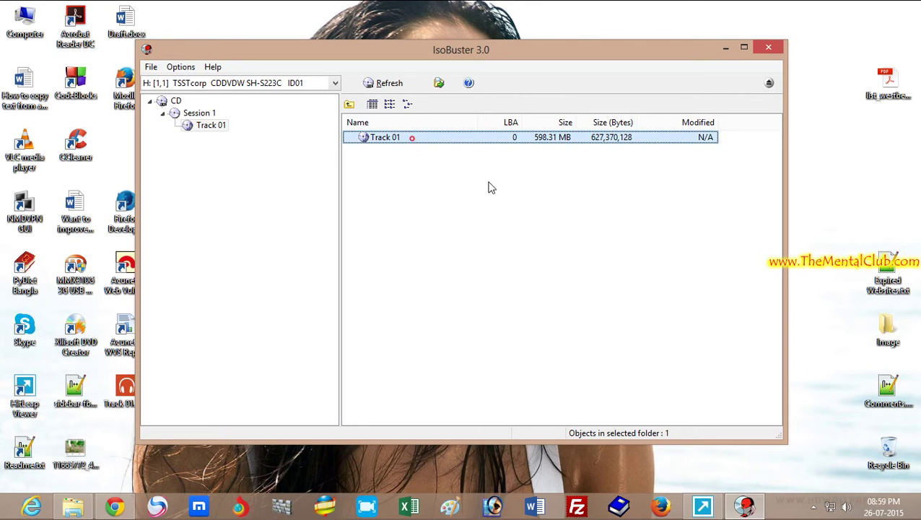
pyautogui.rightClick(412, 141)
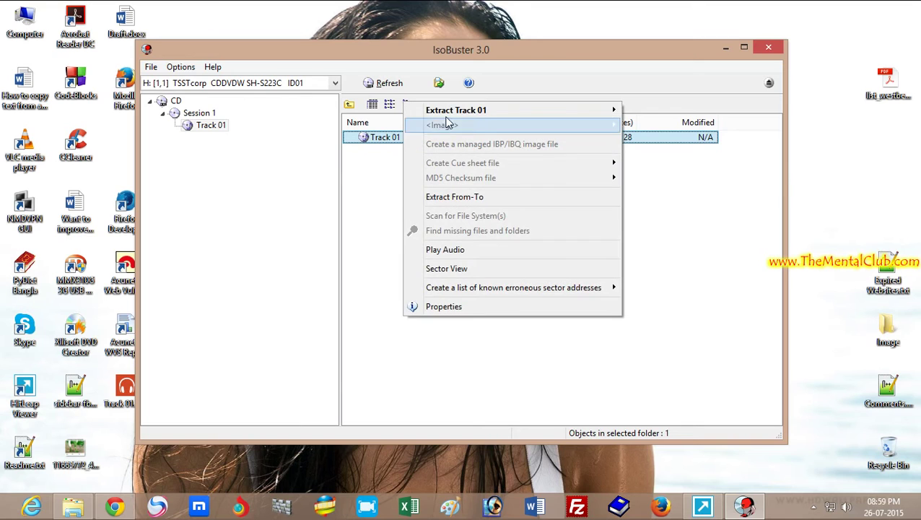
pyautogui.moveTo(505, 110)
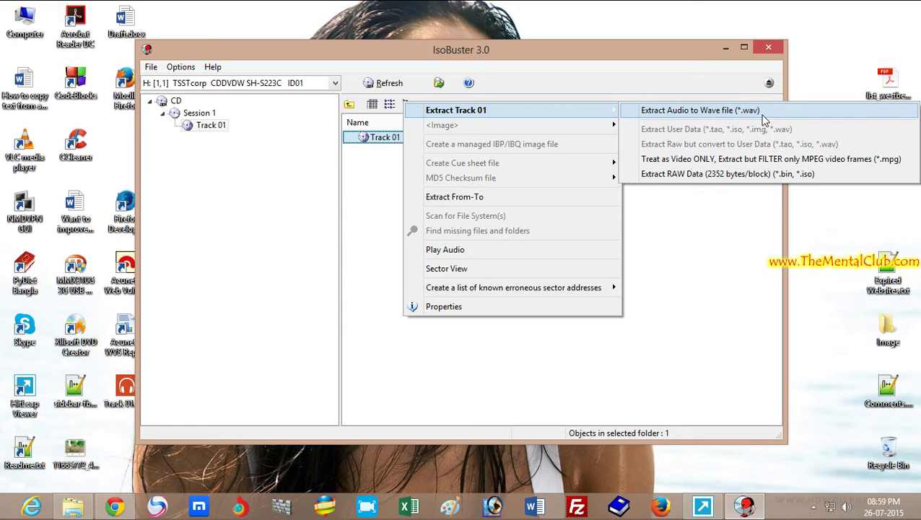
pyautogui.click(740, 112)
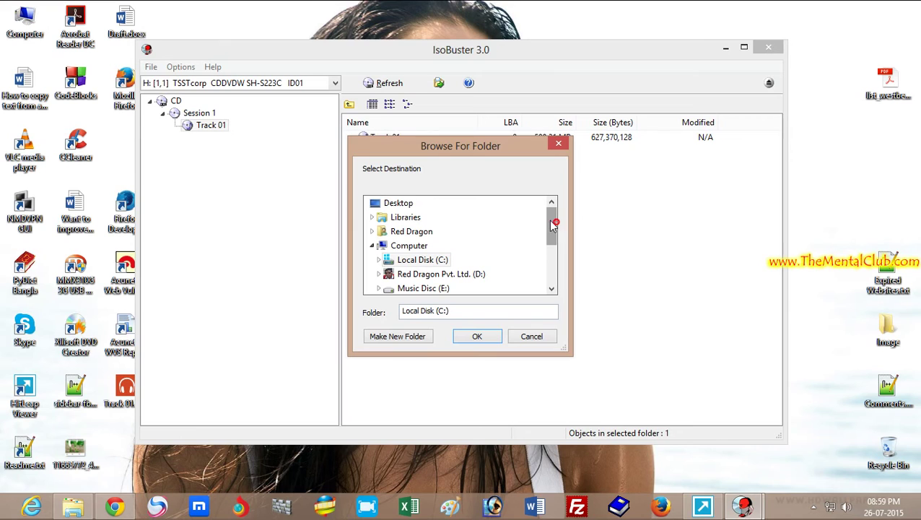
# Step: Set the Desktop as the extraction destination and overwrite the existing Track 01.wav
pyautogui.click(406, 205)
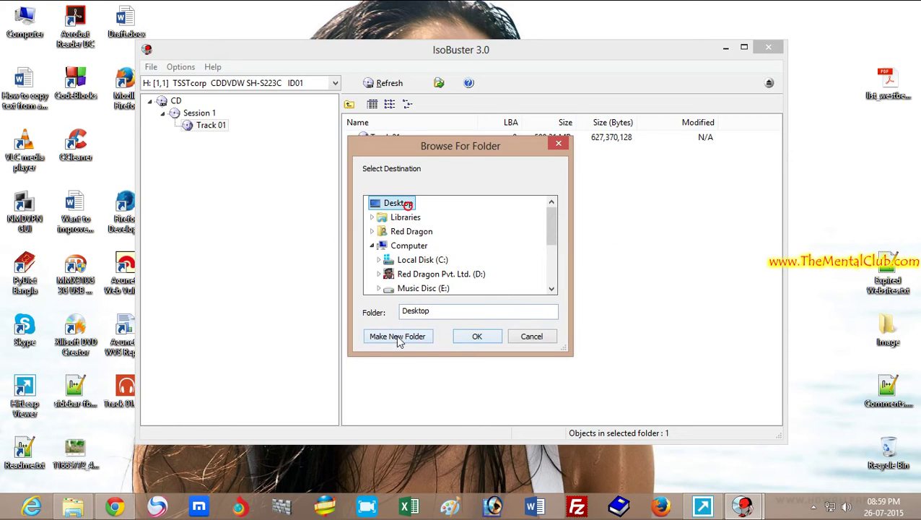
pyautogui.click(474, 336)
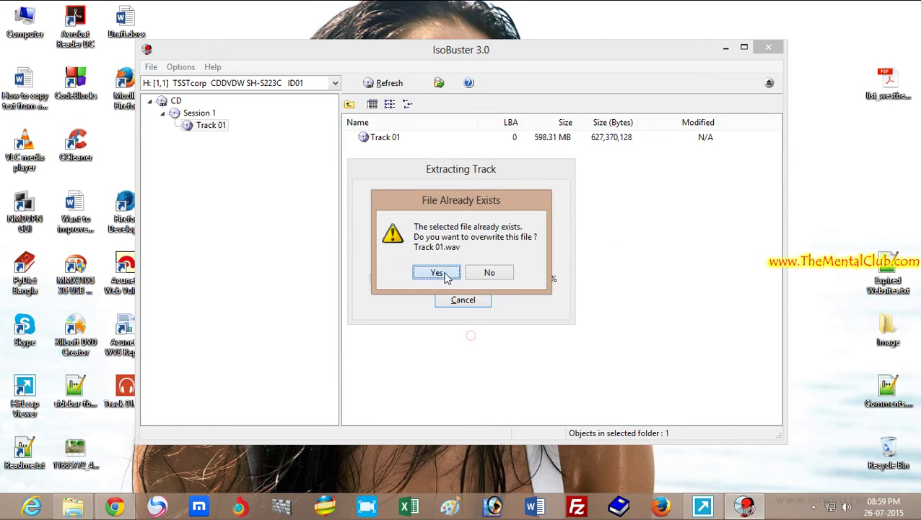
pyautogui.click(437, 273)
# Step: Reposition the extraction progress window and move the Track 01.wav desktop icon to the free area beside the IsoBuster window
pyautogui.moveTo(454, 171); pyautogui.dragTo(488, 184)
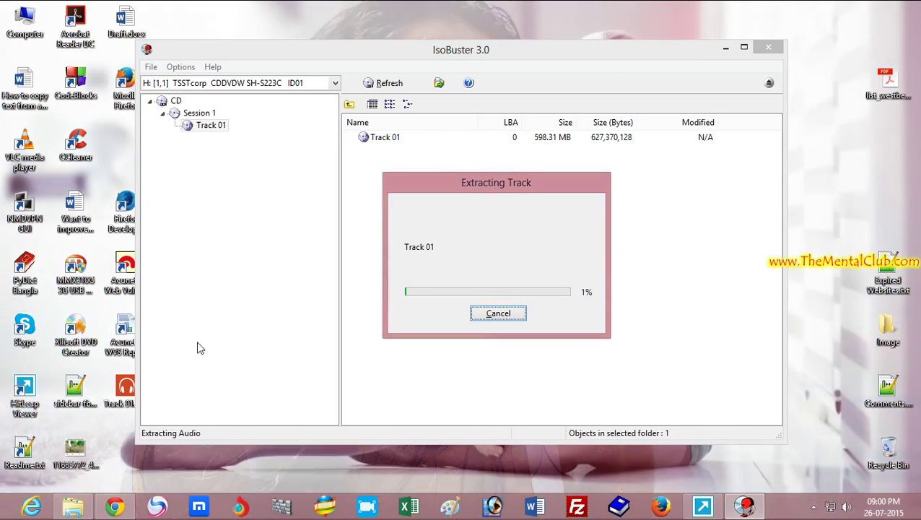
pyautogui.moveTo(129, 411); pyautogui.dragTo(830, 196)
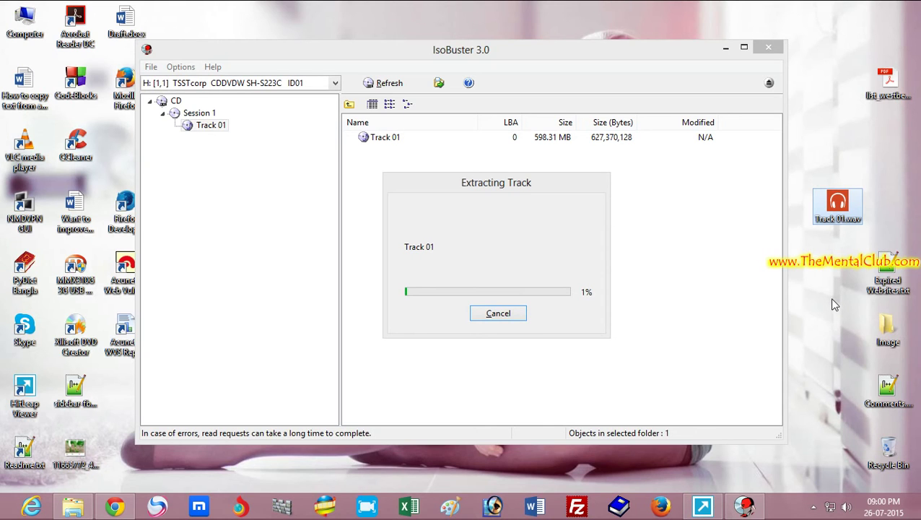
# Step: Search the installed apps for "form" and open FormatFactory
pyautogui.click(3, 467)
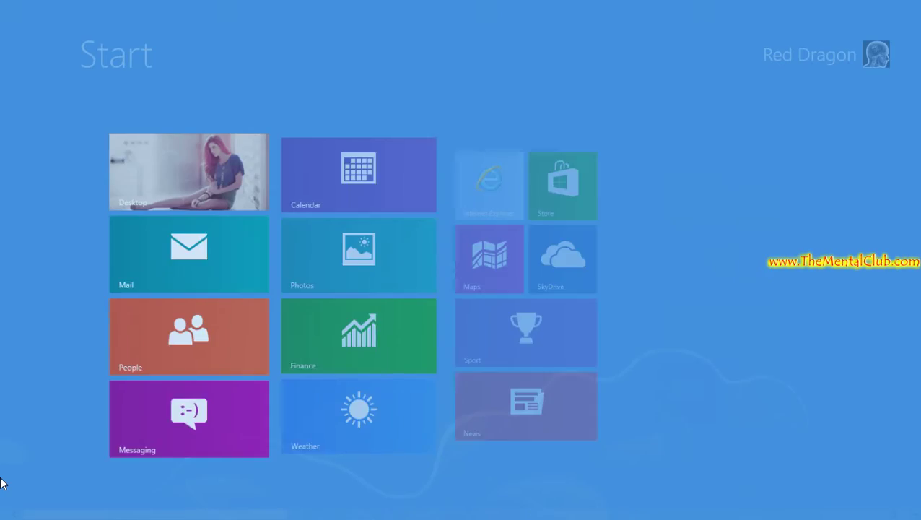
pyautogui.write('froma')
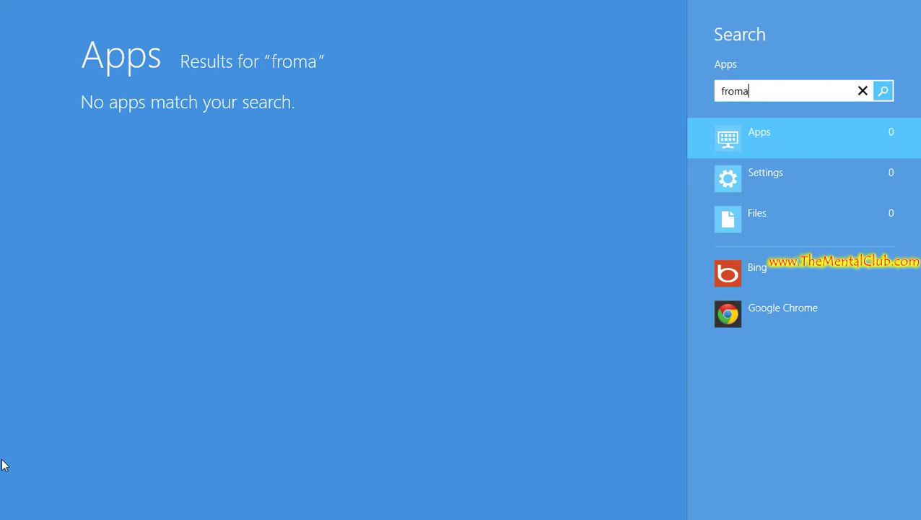
pyautogui.press('BackSpace')
pyautogui.press('BackSpace')
pyautogui.press('BackSpace')
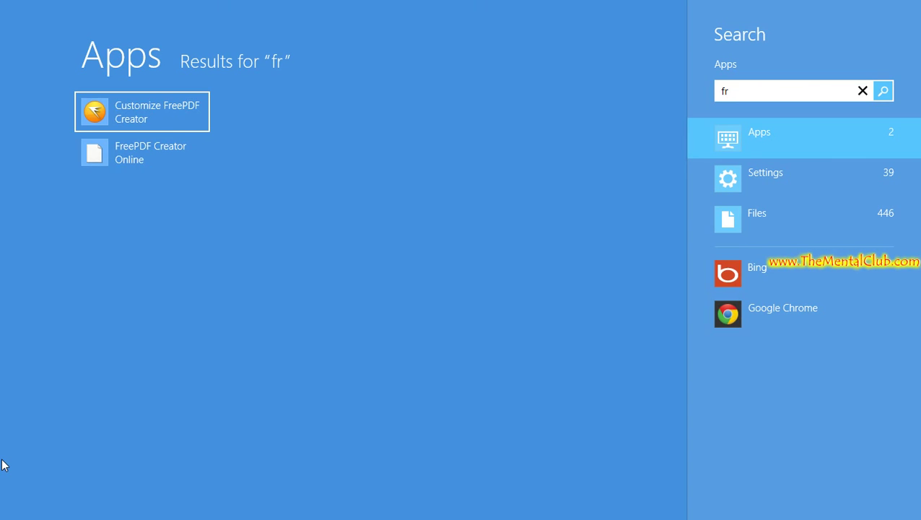
pyautogui.press('BackSpace')
pyautogui.write('orm')
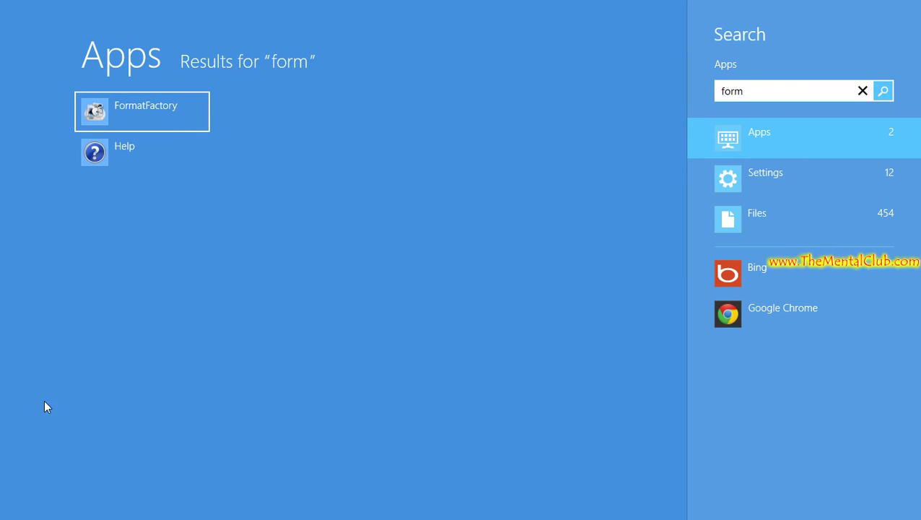
pyautogui.click(139, 110)
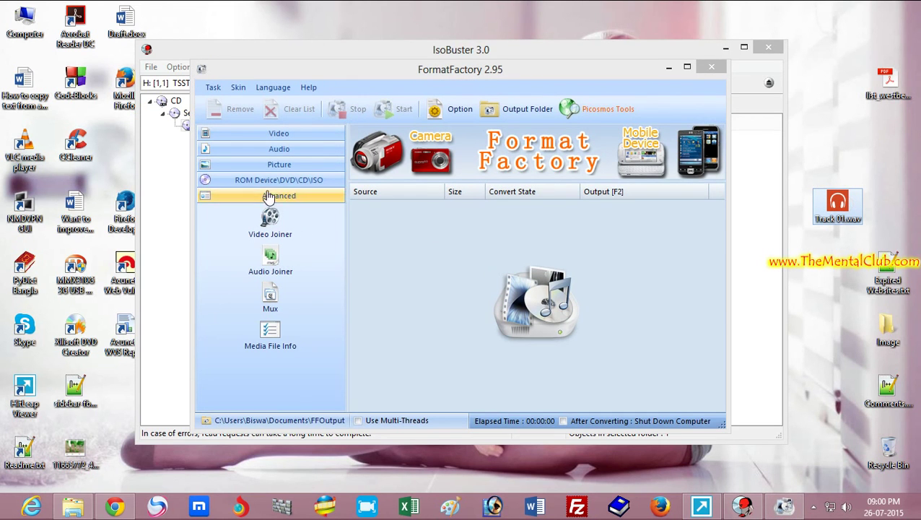
# Step: Show the audio conversion formats in FormatFactory, then close the program
pyautogui.click(278, 151)
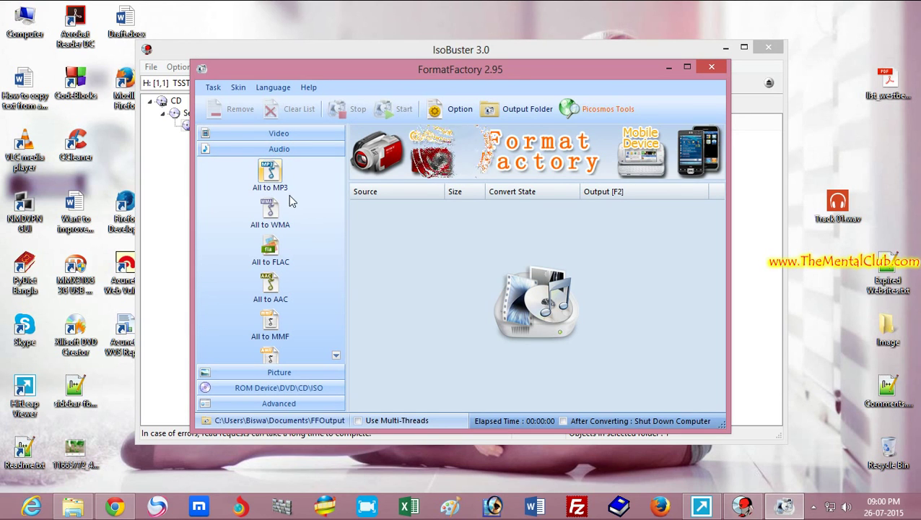
pyautogui.click(712, 67)
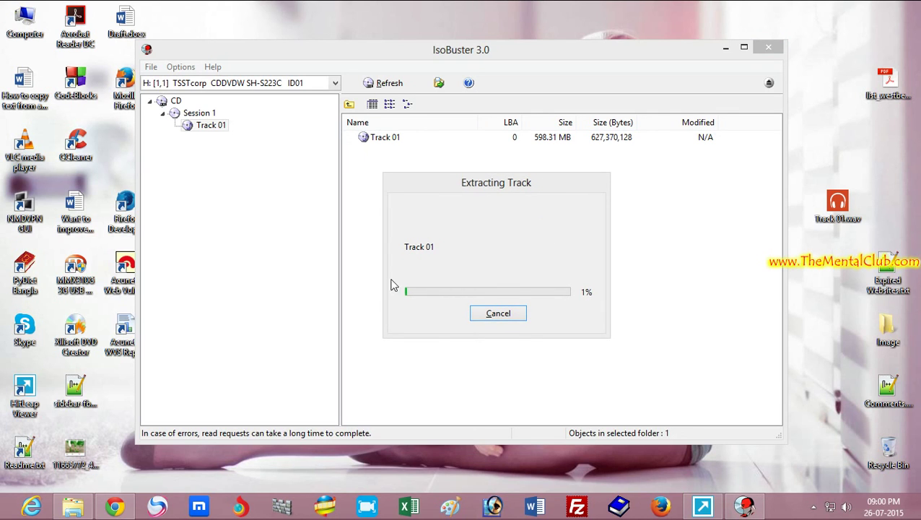
# Step: Switch to Google Chrome to view the article on copying data from a copy protected CD or DVD
pyautogui.click(117, 505)
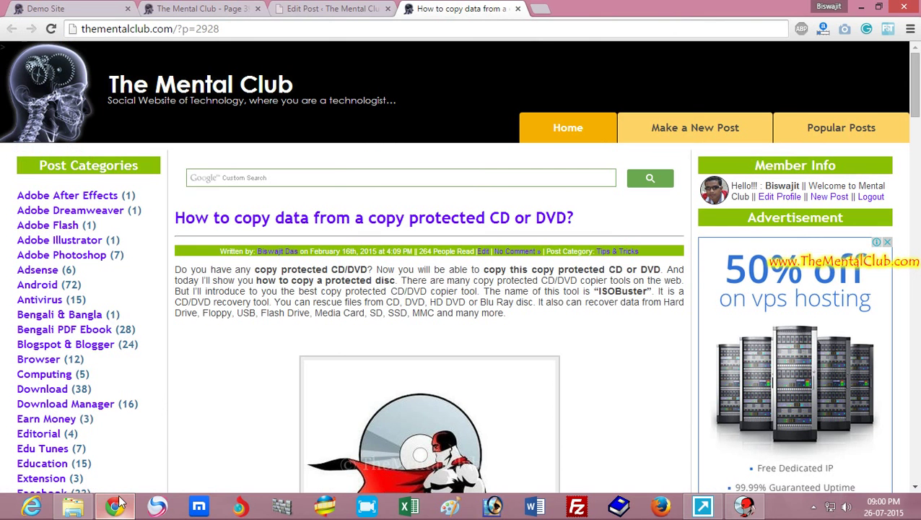